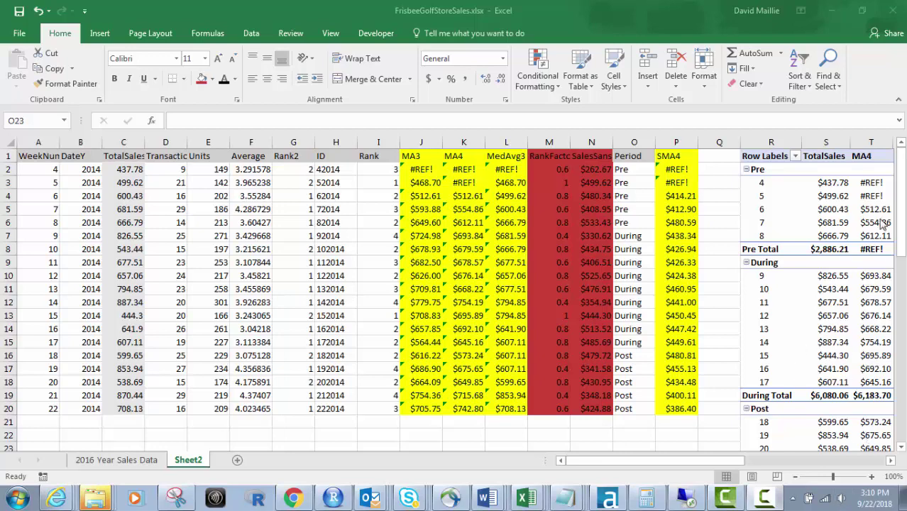
# Inspect the three-week moving average formula in J4 and the three sales values it averages
pyautogui.click(901, 213)
pyautogui.moveTo(902, 230); pyautogui.dragTo(902, 355)
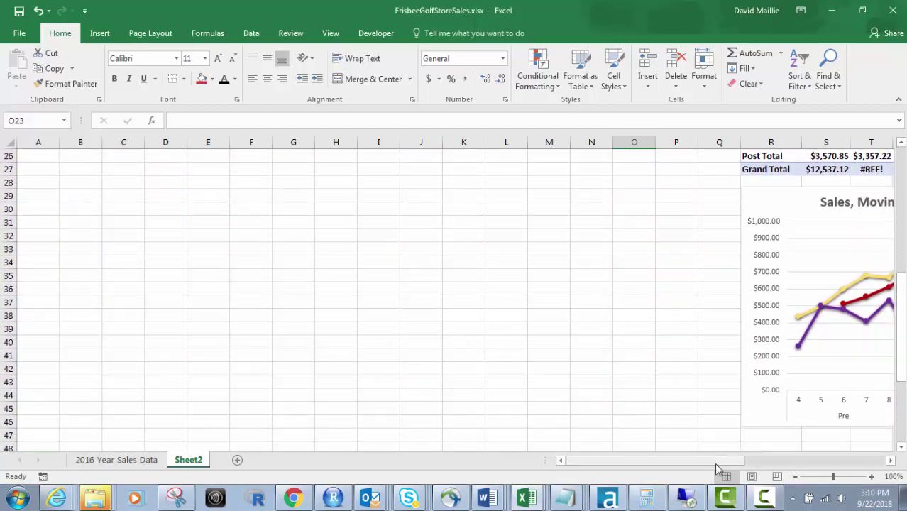
pyautogui.moveTo(718, 459); pyautogui.dragTo(825, 464)
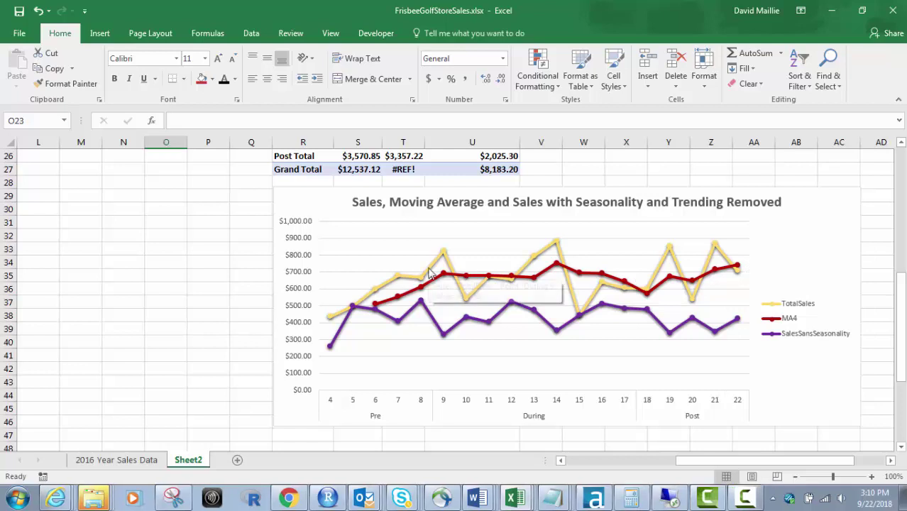
pyautogui.moveTo(429, 276)
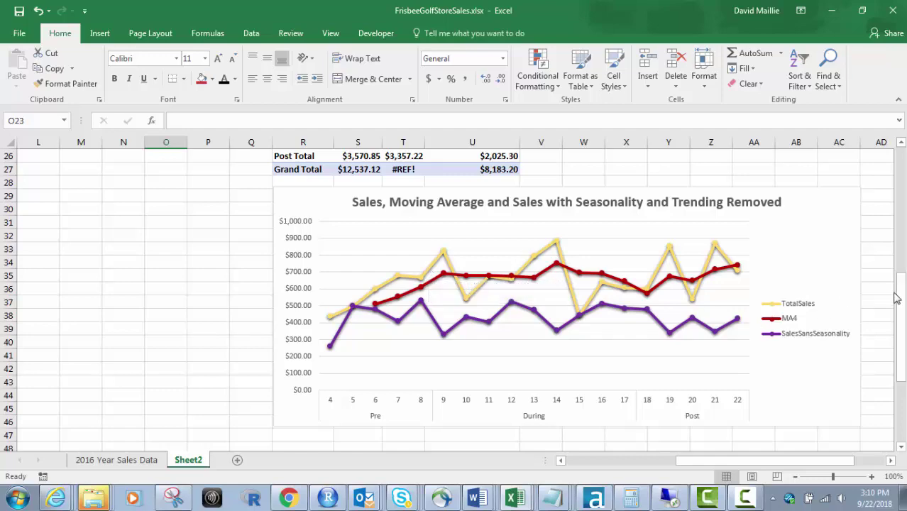
pyautogui.moveTo(898, 305); pyautogui.dragTo(898, 174)
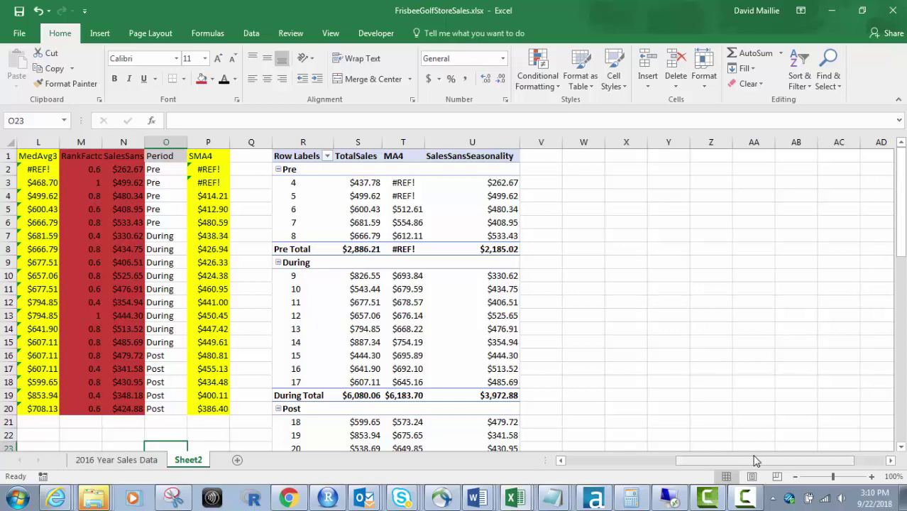
pyautogui.moveTo(757, 466); pyautogui.dragTo(647, 463)
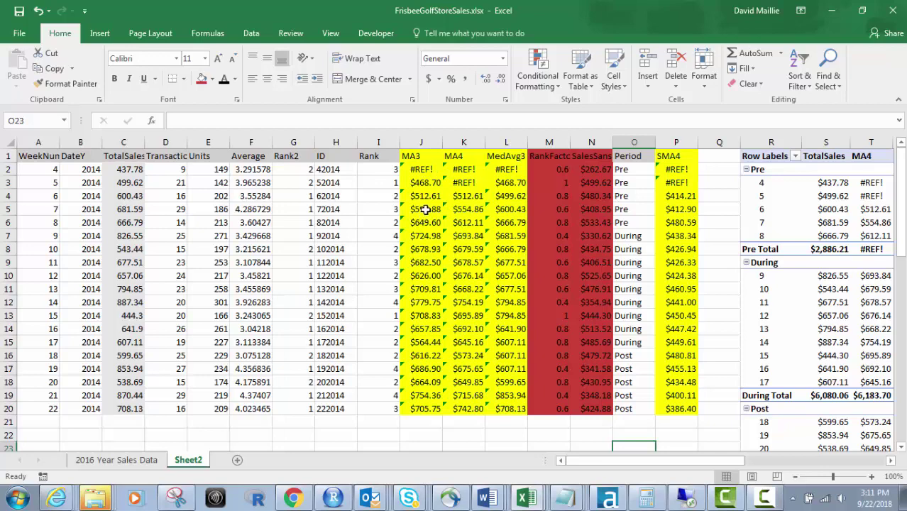
pyautogui.click(427, 197)
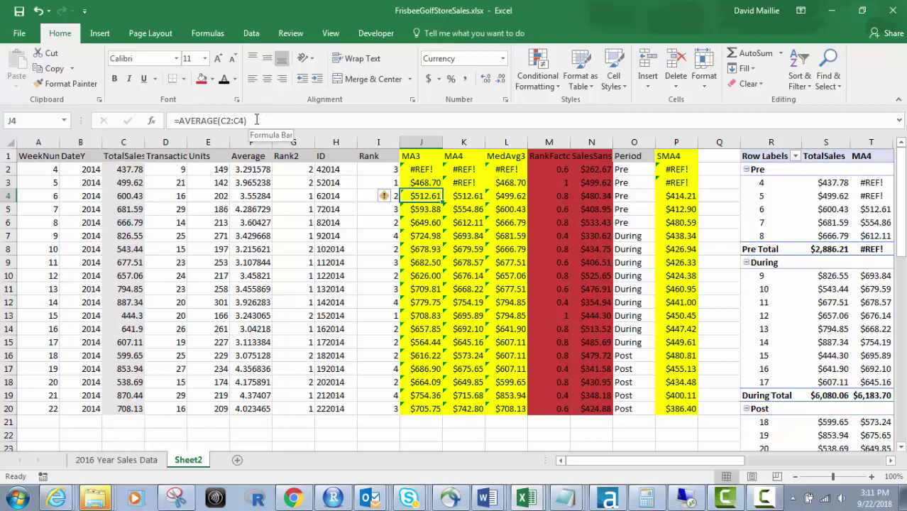
pyautogui.moveTo(123, 169); pyautogui.dragTo(126, 198)
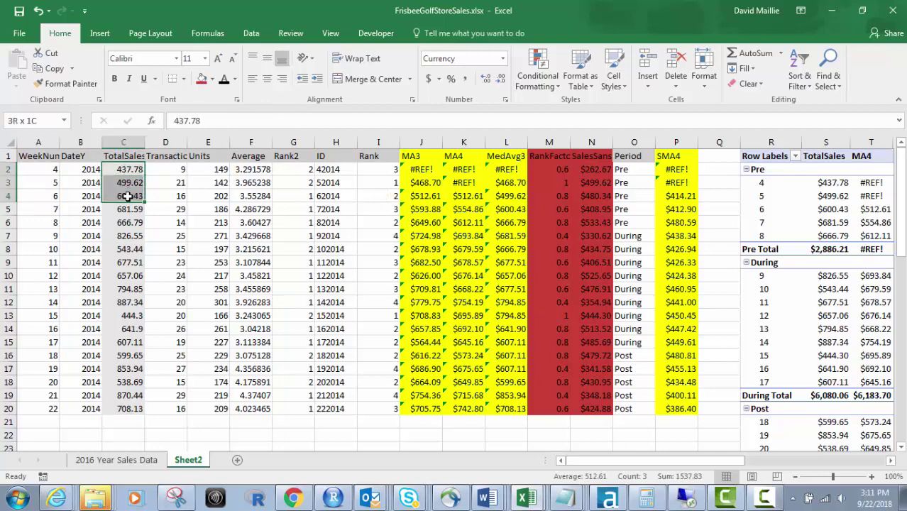
pyautogui.click(424, 196)
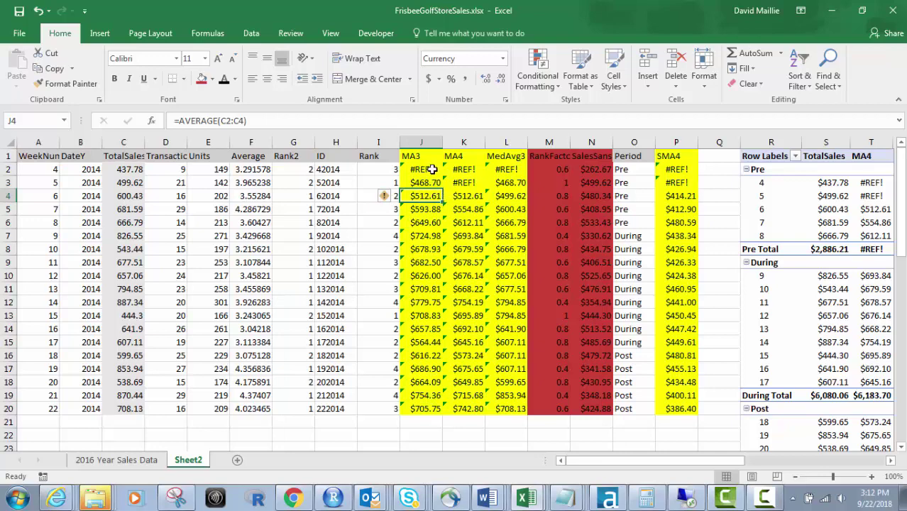
# Review the four-week moving average in K5, the median formula in L4, and the SMA4 heading
pyautogui.click(468, 207)
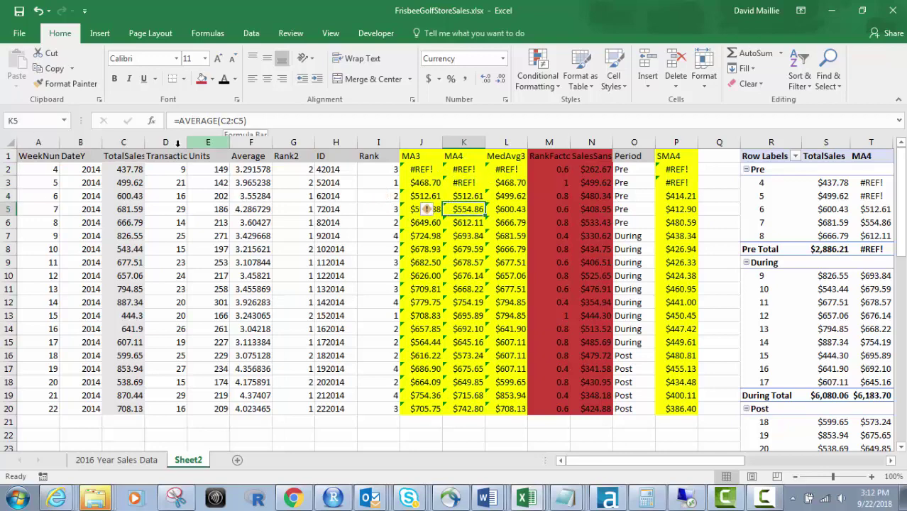
pyautogui.click(118, 169)
pyautogui.moveTo(117, 170); pyautogui.dragTo(117, 209)
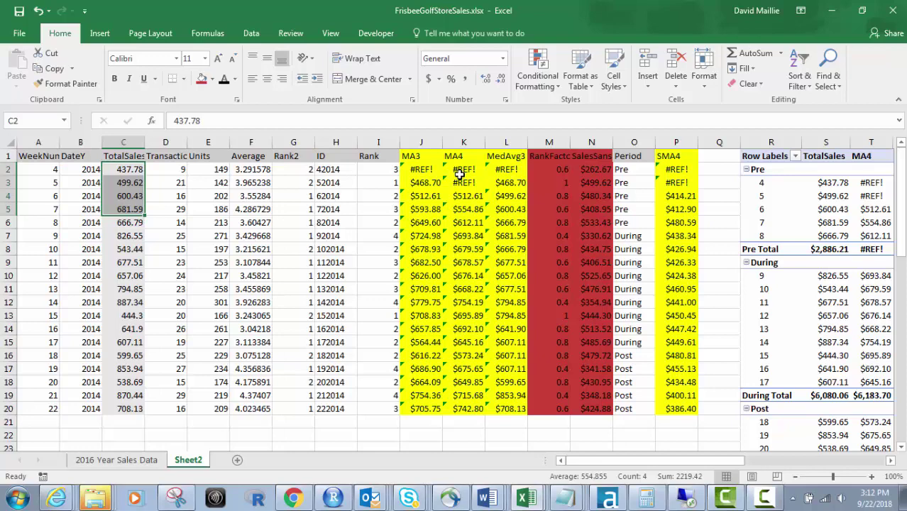
pyautogui.click(510, 200)
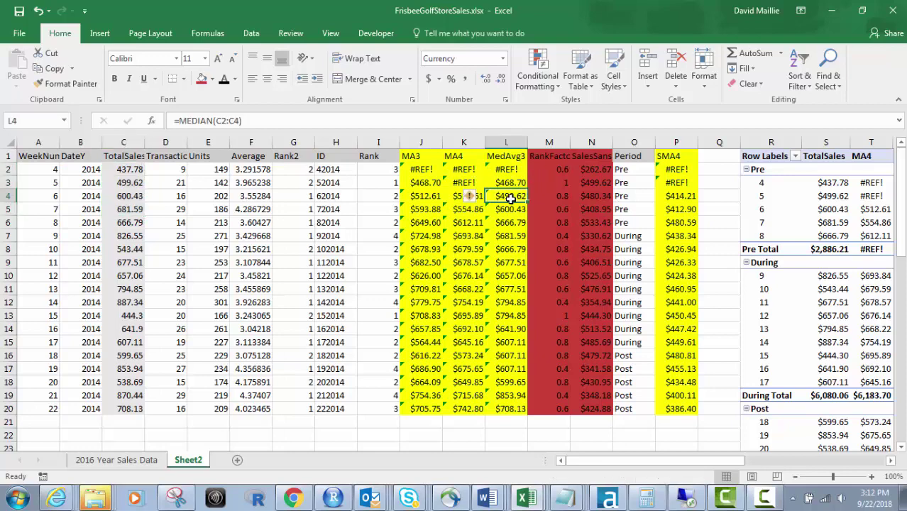
pyautogui.click(669, 157)
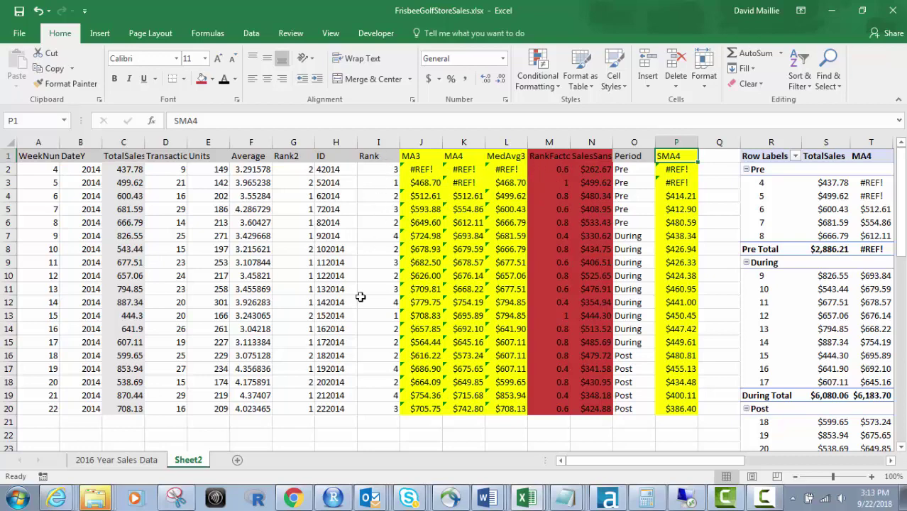
# Check the Rank lookup formula in I2 and the RankFactor IF formula in M2
pyautogui.click(375, 166)
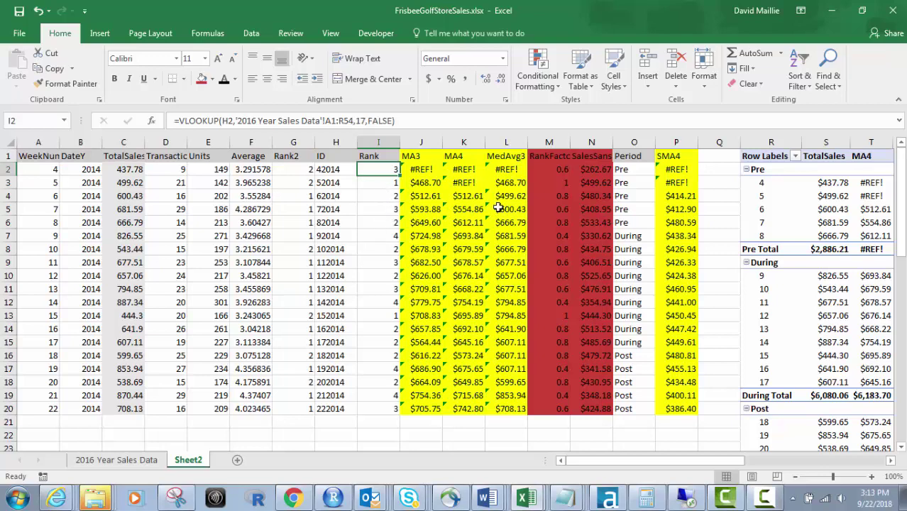
pyautogui.click(557, 155)
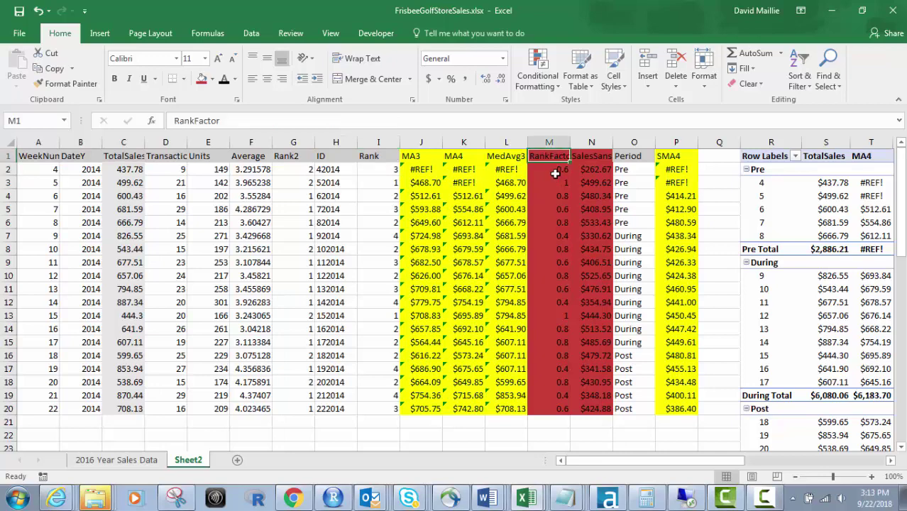
pyautogui.click(555, 170)
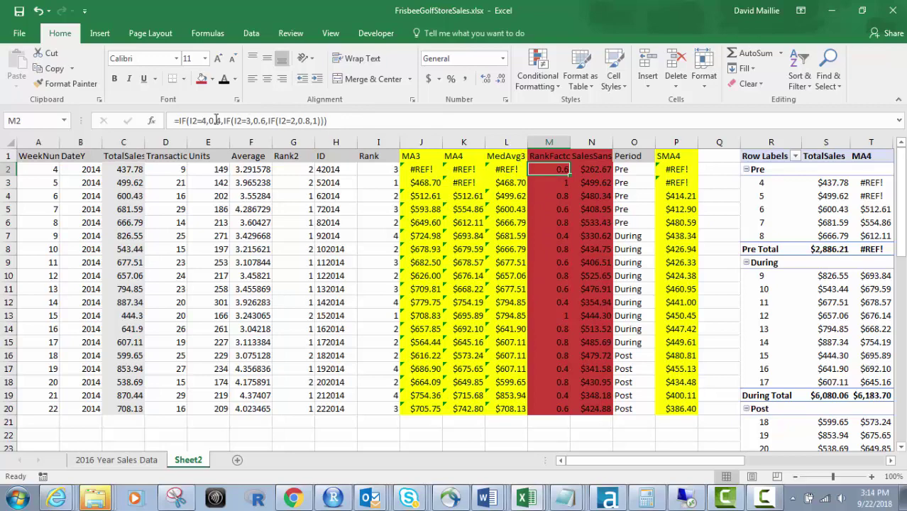
# Put M2's RankFactor formula into edit mode in the formula bar, selecting then deselecting its text
pyautogui.click(333, 122)
pyautogui.hotkey('shift', 'Left')
pyautogui.hotkey('shift', 'Left')
pyautogui.hotkey('shift', 'Left')
pyautogui.hotkey('shift', 'Left')
pyautogui.hotkey('shift', 'Left')
pyautogui.hotkey('shift', 'Left')
pyautogui.hotkey('shift', 'Left')
pyautogui.hotkey('shift', 'Left')
pyautogui.hotkey('shift', 'Left')
pyautogui.hotkey('shift', 'Left')
pyautogui.hotkey('shift', 'Left')
pyautogui.hotkey('shift', 'Left')
pyautogui.hotkey('shift', 'Left')
pyautogui.hotkey('shift', 'Left')
pyautogui.hotkey('shift', 'Left')
pyautogui.hotkey('shift', 'Left')
pyautogui.hotkey('shift', 'Left')
pyautogui.hotkey('shift', 'Left')
pyautogui.hotkey('shift', 'Left')
pyautogui.hotkey('shift', 'Left')
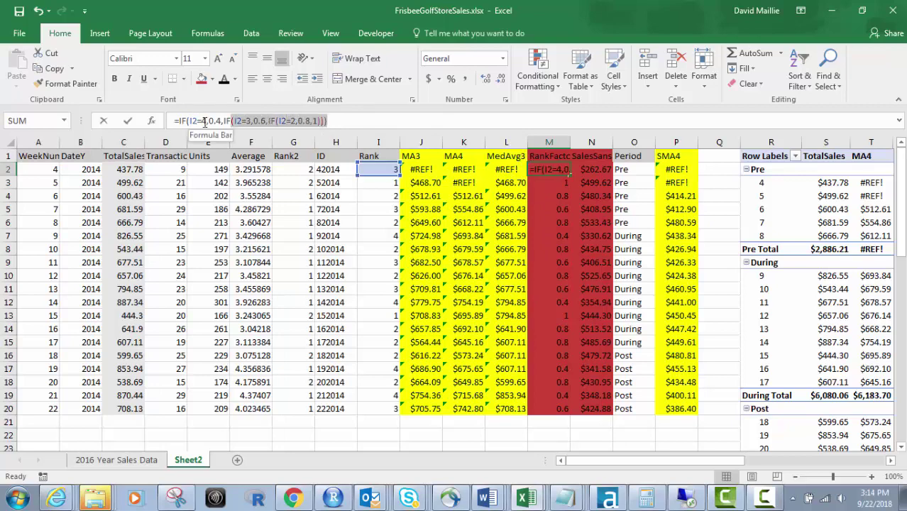
pyautogui.click(547, 121)
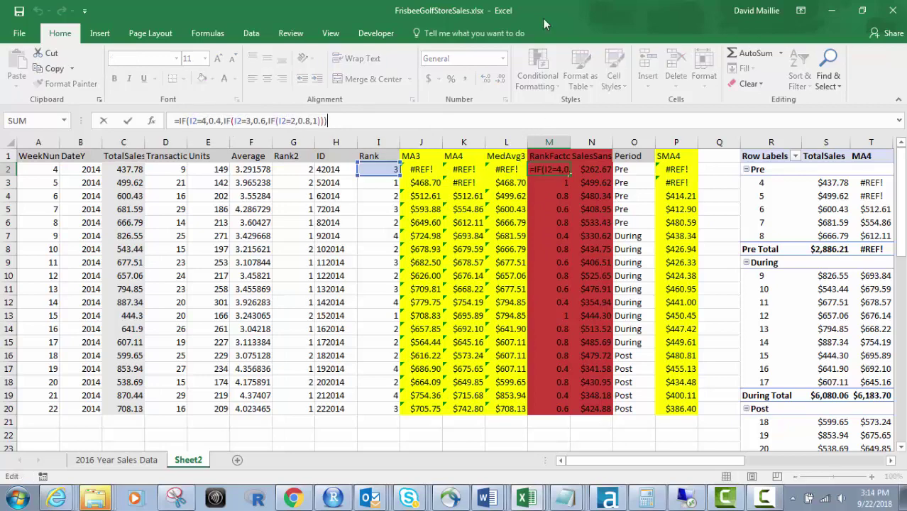
# Commit the M2 edit and view N2's formula =C2*M2
pyautogui.click(590, 172)
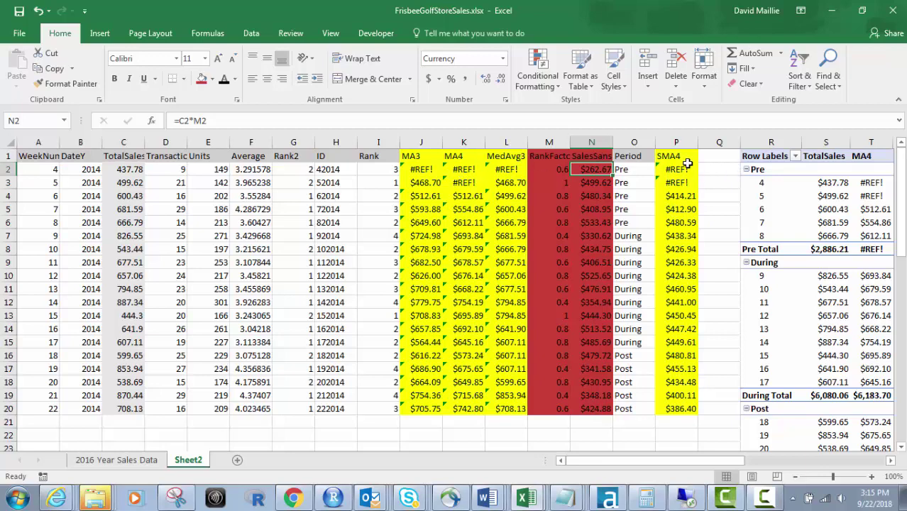
pyautogui.click(681, 198)
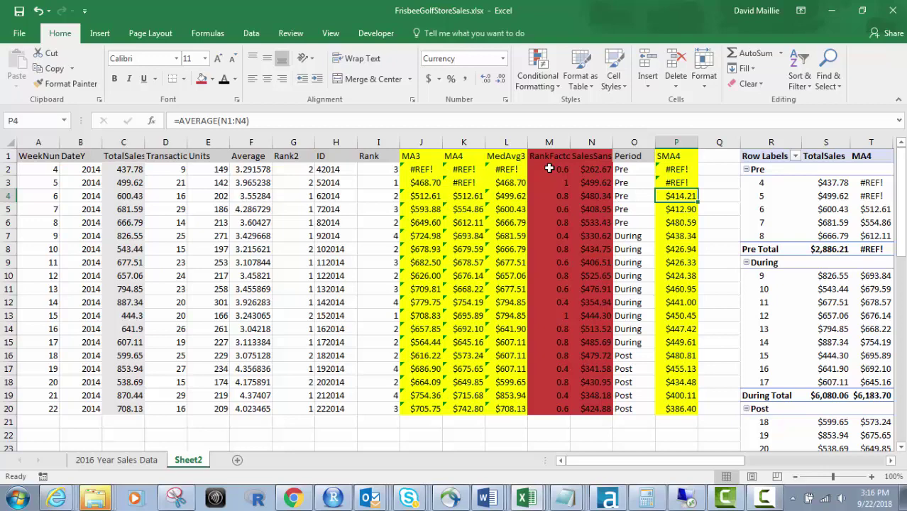
pyautogui.click(549, 169)
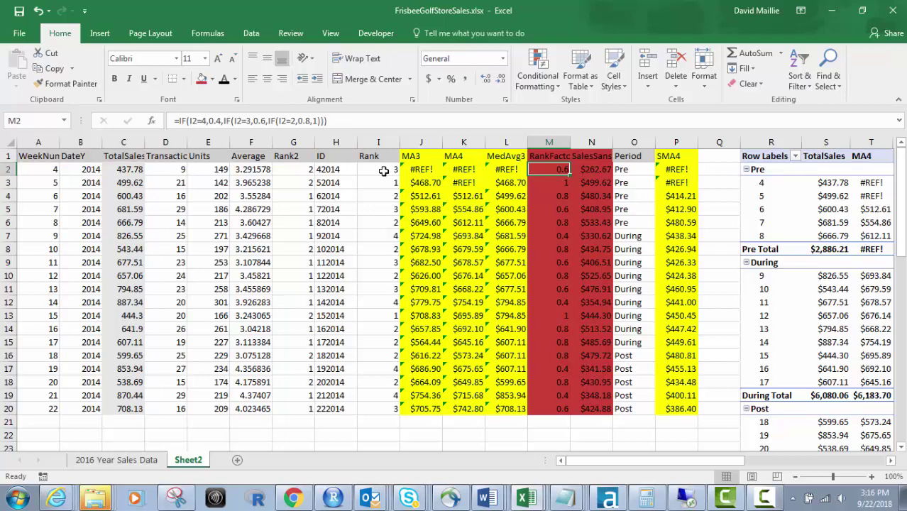
# Scroll right and down to the sales comparison line chart below the pivot table
pyautogui.moveTo(721, 461); pyautogui.dragTo(789, 462)
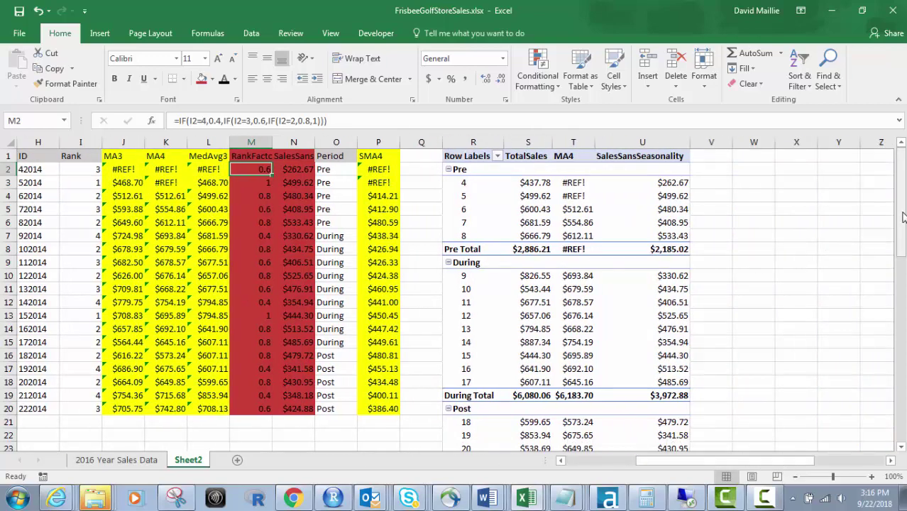
pyautogui.moveTo(903, 216); pyautogui.dragTo(903, 228)
pyautogui.moveTo(670, 466); pyautogui.dragTo(747, 467)
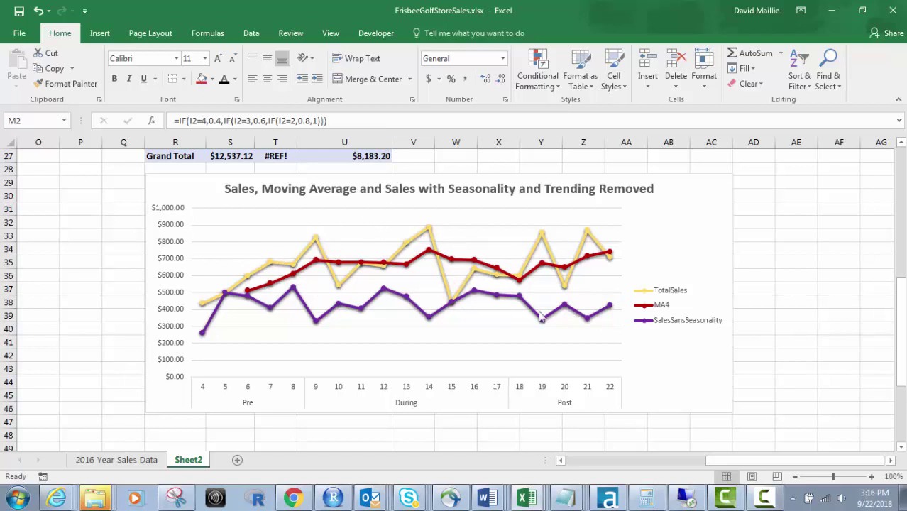
pyautogui.moveTo(426, 262)
pyautogui.moveTo(604, 314)
pyautogui.moveTo(368, 312)
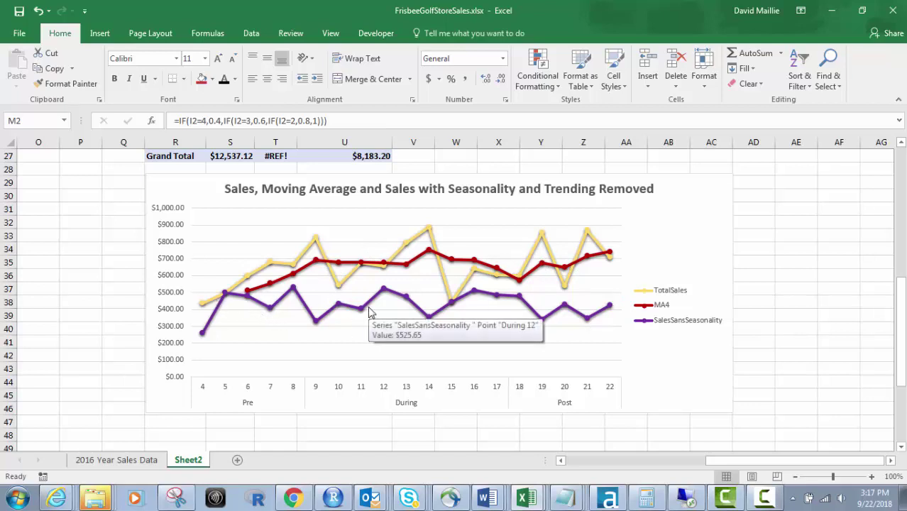